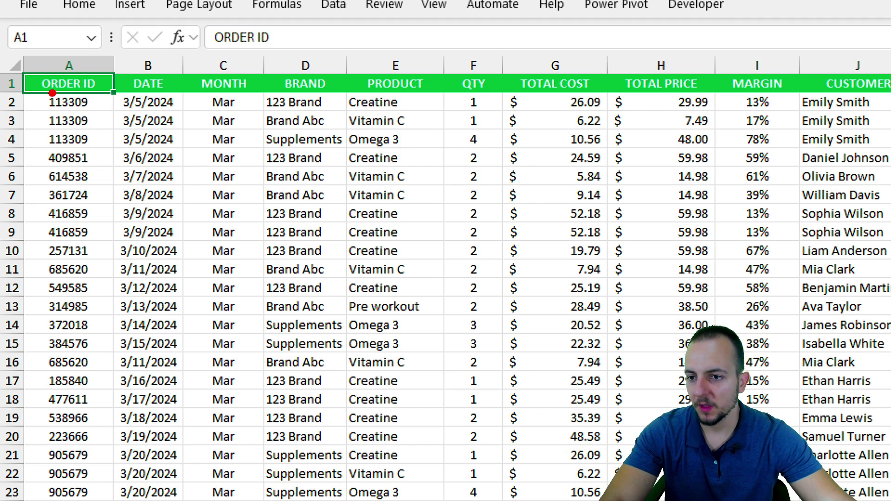
Mark repeated order 113309 in rows 2–4: same customer, different products, costs and prices; then clear marks.
drag(41, 90, 157, 226)
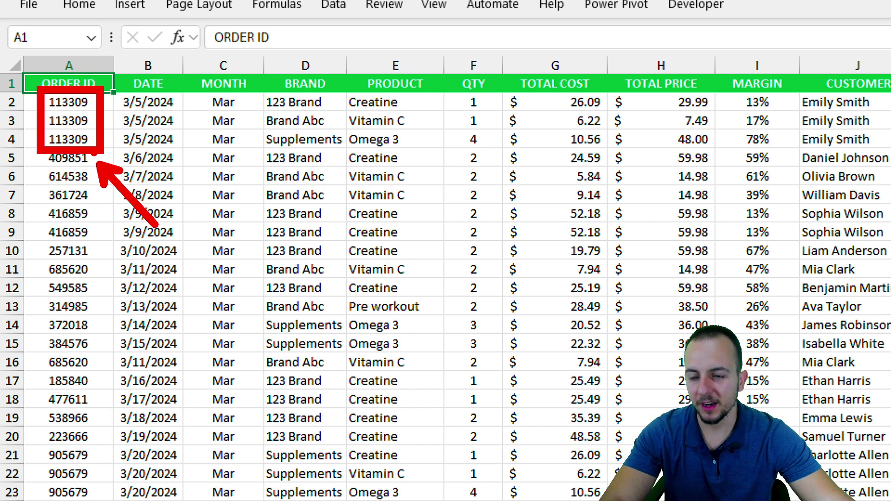
mouse_move(793, 83)
mouse_down()
mouse_move(842, 137)
mouse_move(878, 154)
mouse_move(811, 233)
mouse_up()
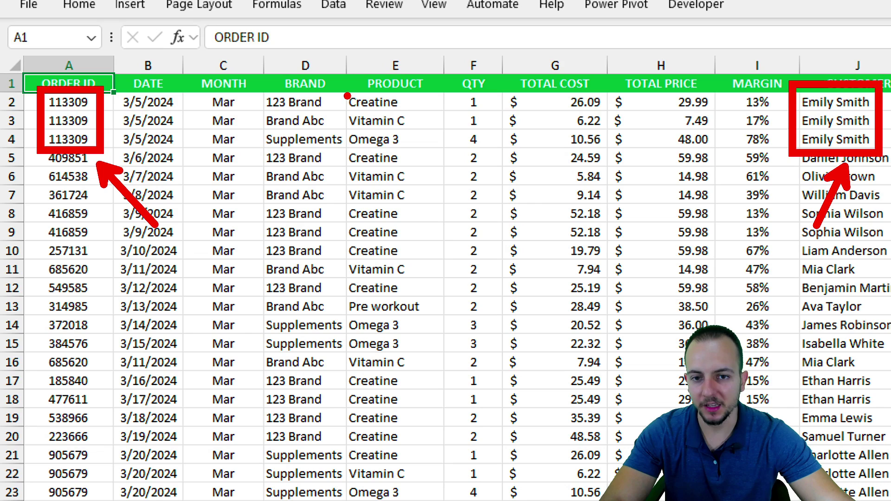
mouse_move(335, 85)
mouse_down()
mouse_move(427, 154)
mouse_move(463, 226)
mouse_up()
drag(558, 80, 617, 157)
drag(658, 80, 721, 154)
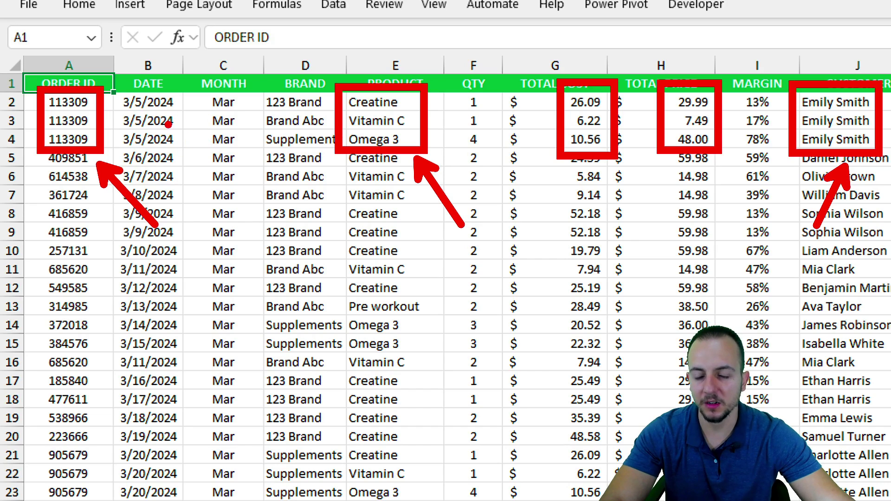
key(e)
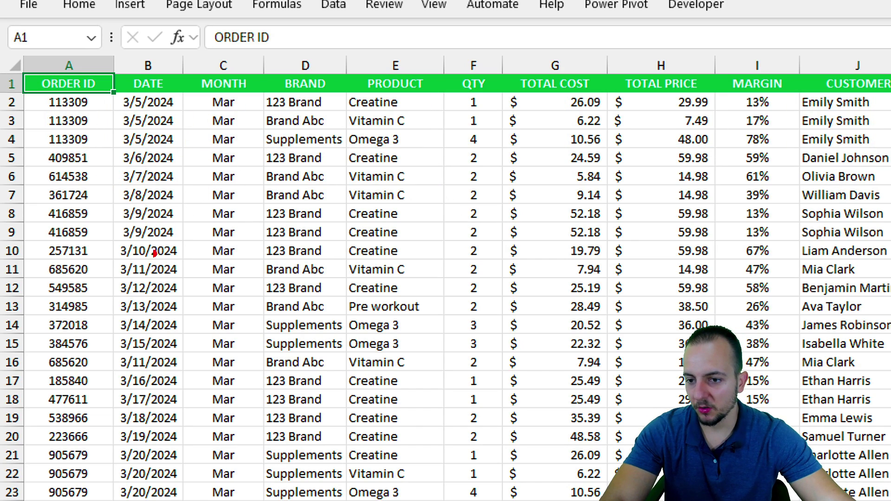
Mark the fully identical order 416859 rows 8–9 (Creatine, same quantity, cost, price, customer), then dismiss.
mouse_move(35, 198)
mouse_down()
mouse_move(98, 243)
mouse_move(207, 343)
mouse_up()
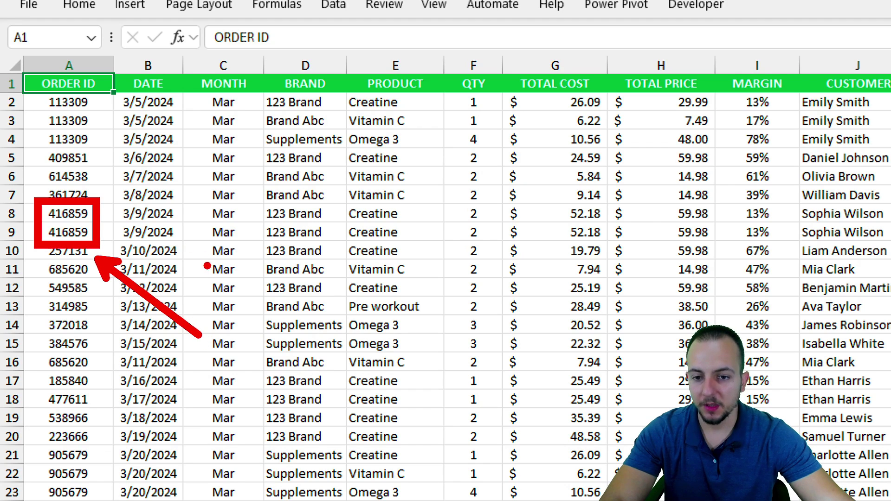
drag(338, 197, 422, 249)
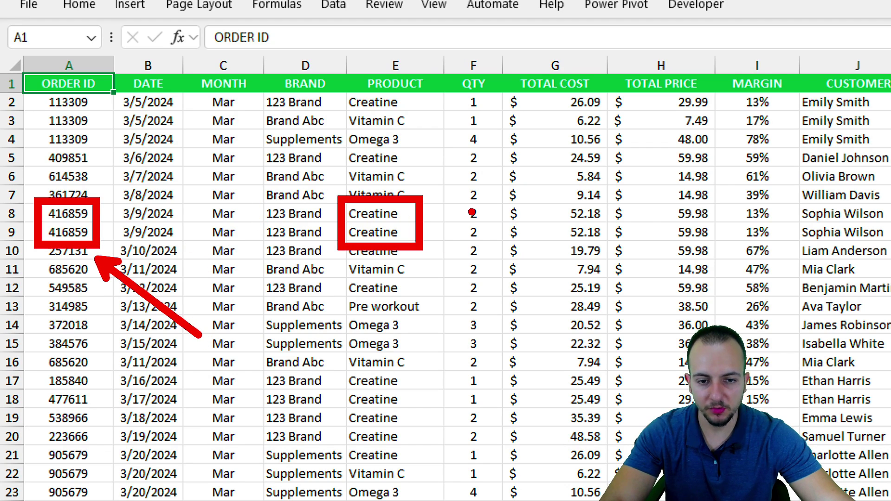
mouse_move(456, 199)
mouse_down()
mouse_move(610, 245)
mouse_move(717, 251)
mouse_up()
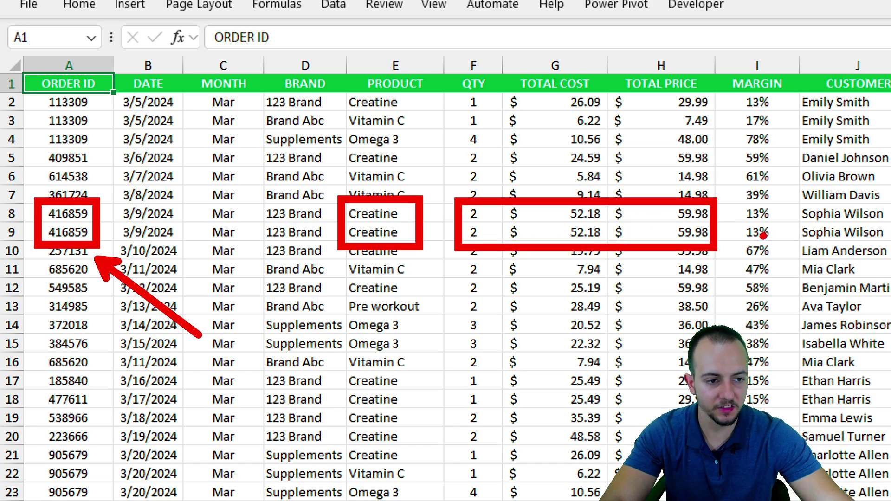
mouse_move(795, 200)
mouse_down()
mouse_move(853, 241)
mouse_move(884, 245)
mouse_move(726, 246)
mouse_up()
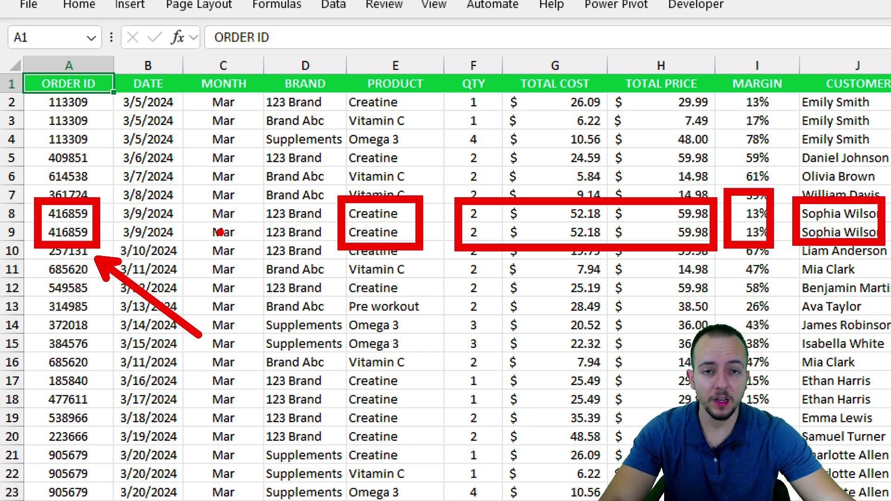
key(Escape)
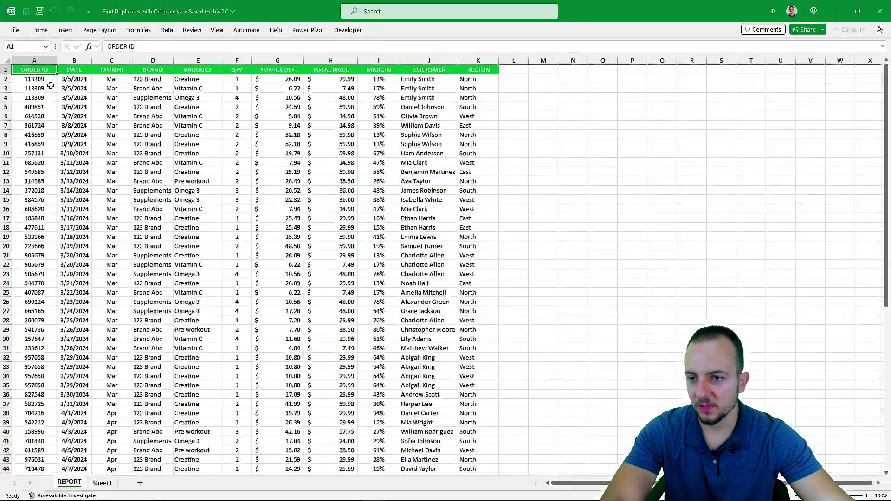
Select the table A1:K72 and bring up Remove Duplicates, moving the dialog to the left.
drag(37, 74, 473, 479)
scroll(325, 278, up, 10)
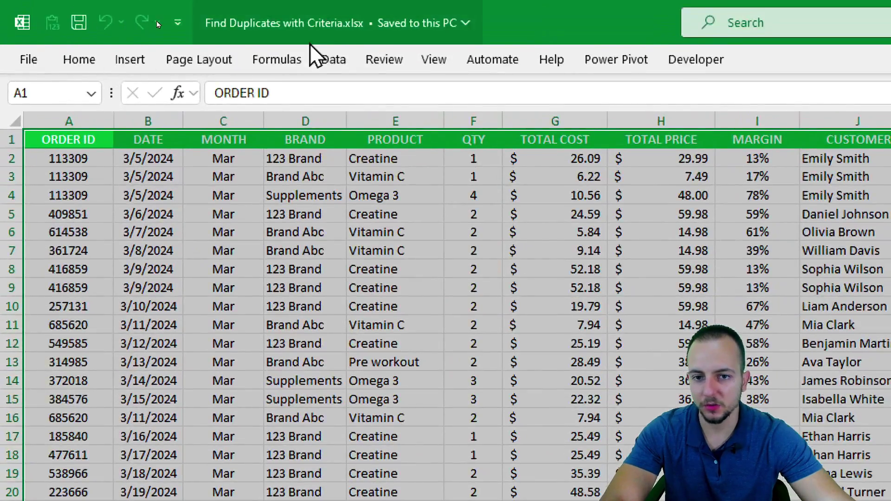
click(333, 35)
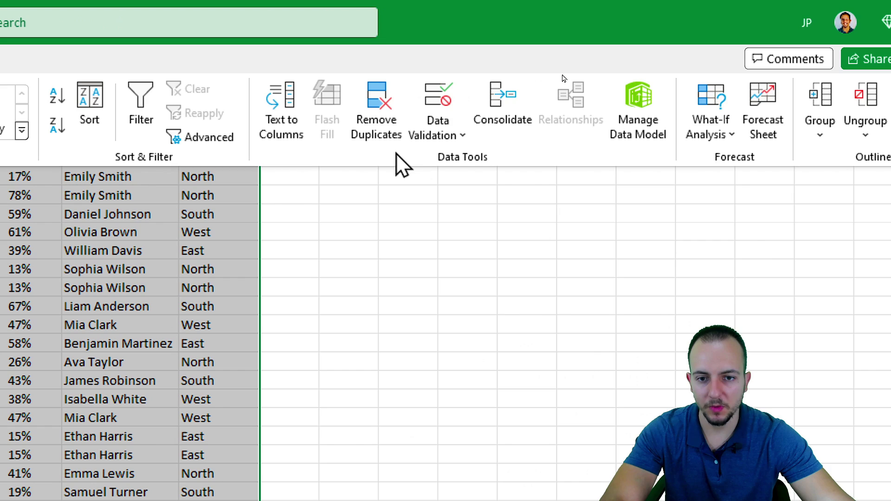
click(388, 141)
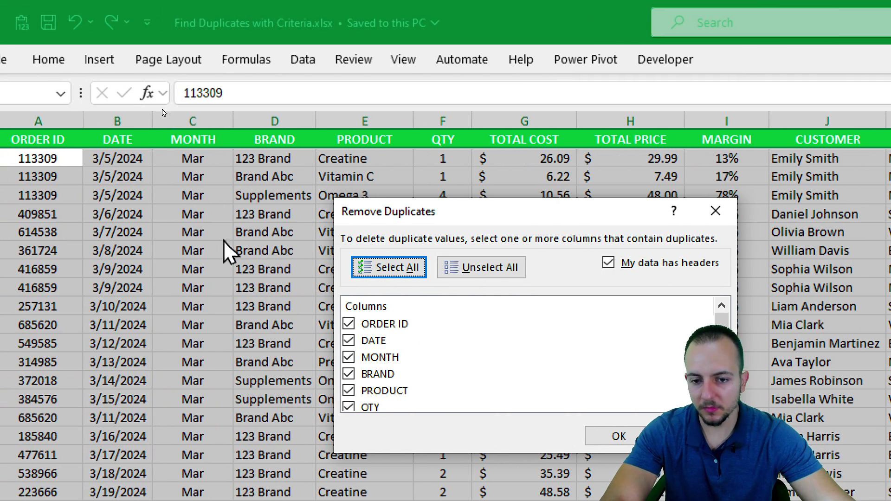
drag(403, 212, 178, 210)
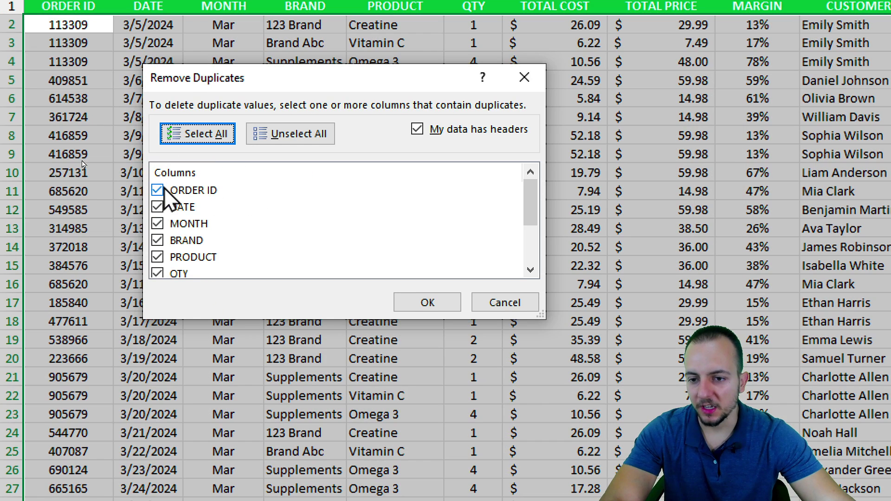
Untick ORDER ID, DATE and MONTH in the Remove Duplicates column list.
click(157, 190)
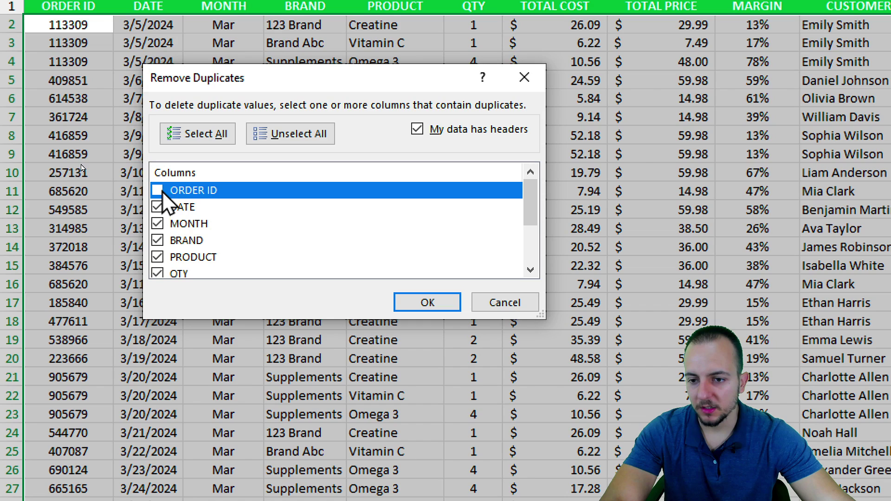
click(157, 207)
click(158, 224)
click(190, 191)
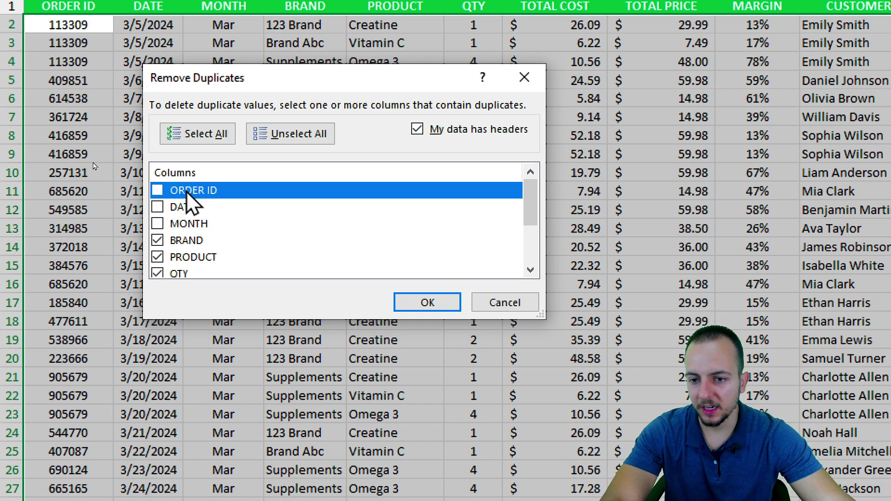
Re-tick ORDER ID, DATE and MONTH so all columns compare, then remove the 8 duplicate rows, leaving 63.
click(157, 190)
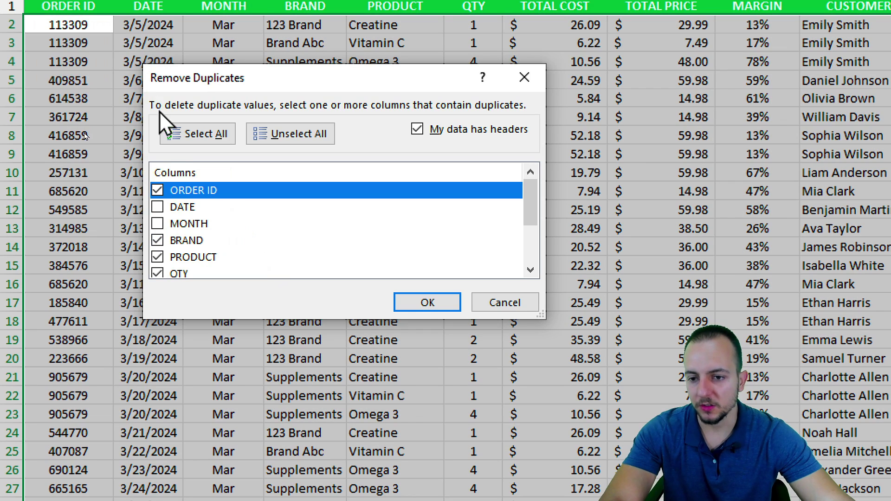
click(160, 207)
click(159, 224)
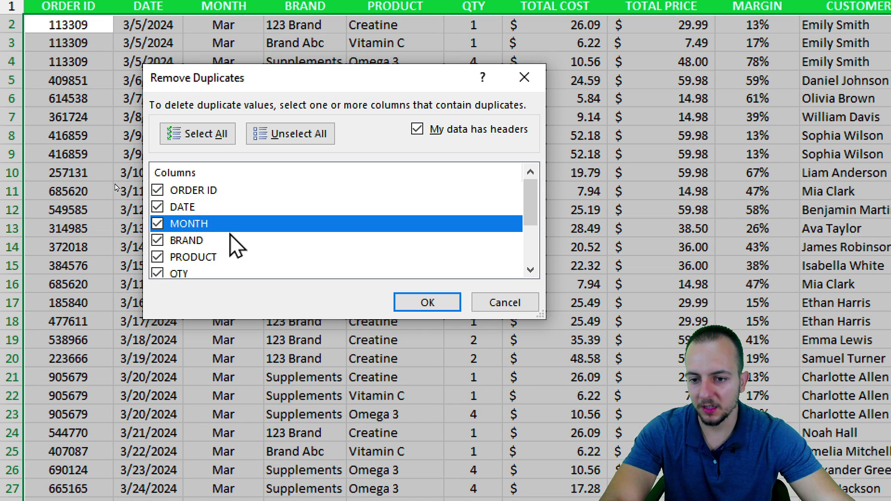
scroll(236, 244, down, 2)
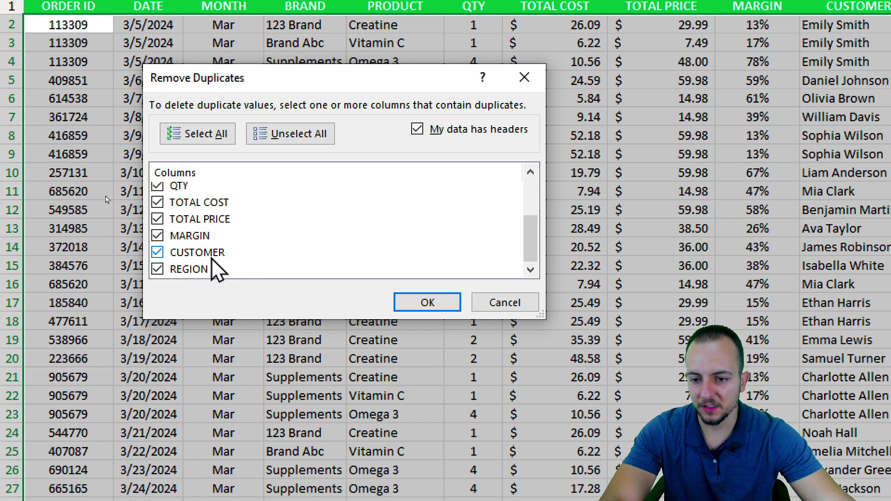
scroll(218, 269, up, 2)
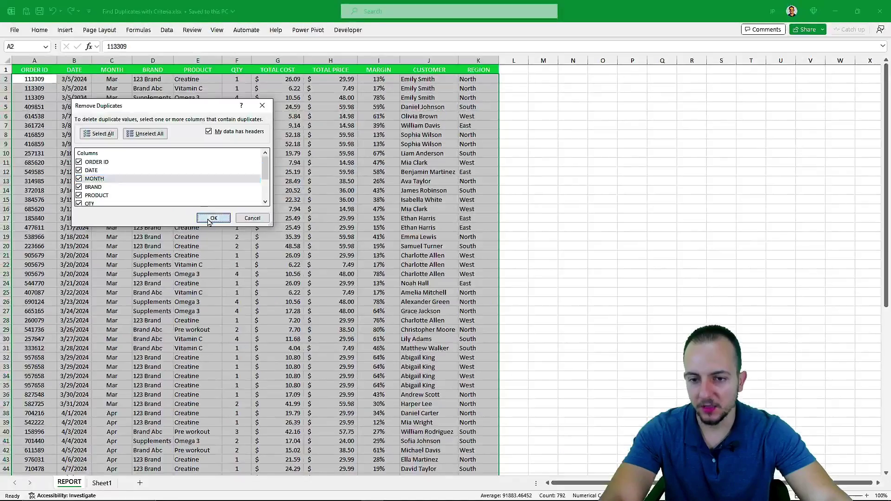
click(211, 218)
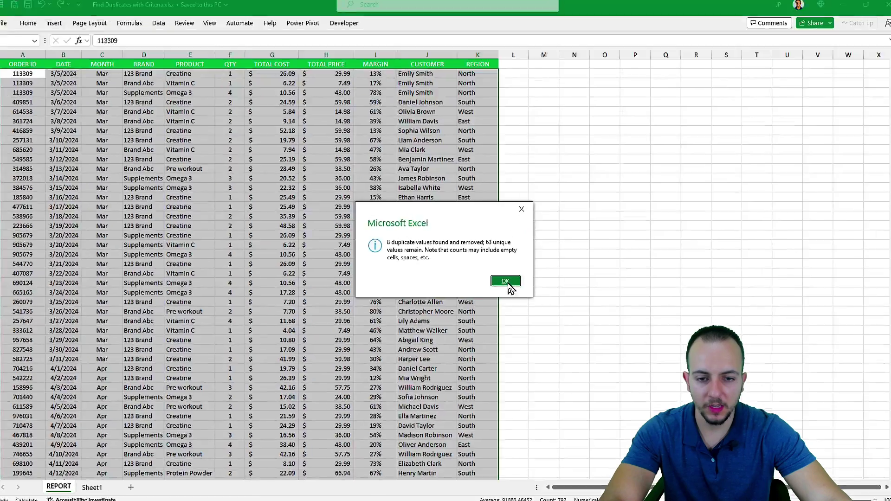
click(505, 281)
scroll(277, 258, down, 14)
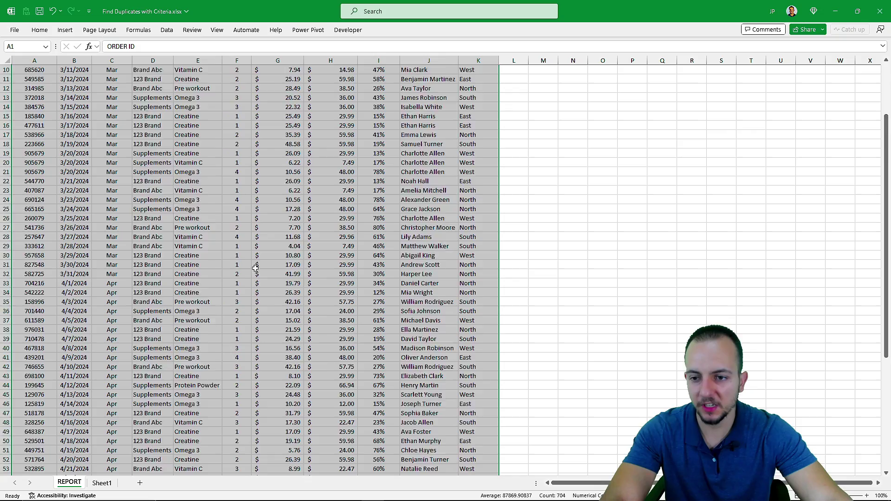
scroll(171, 246, down, 2)
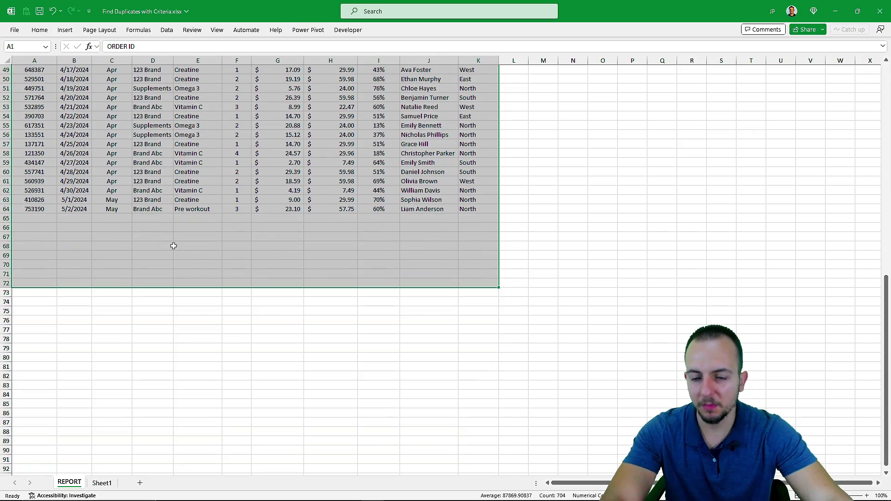
scroll(114, 182, up, 16)
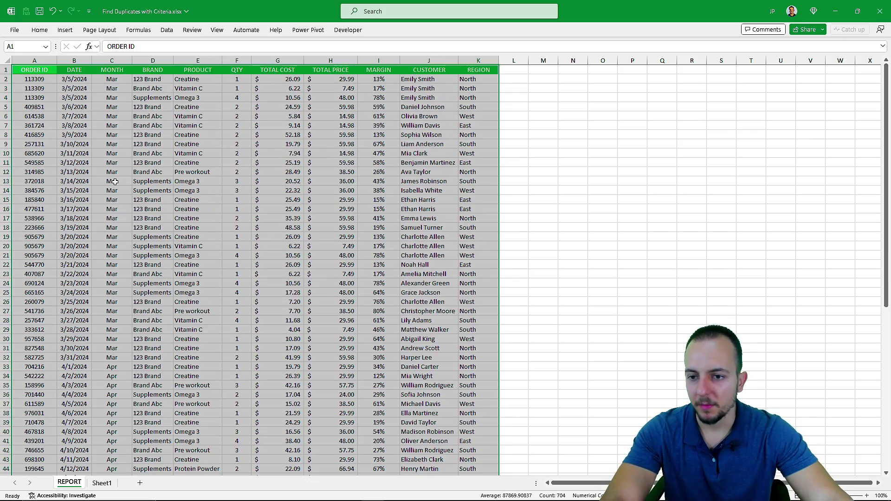
click(40, 72)
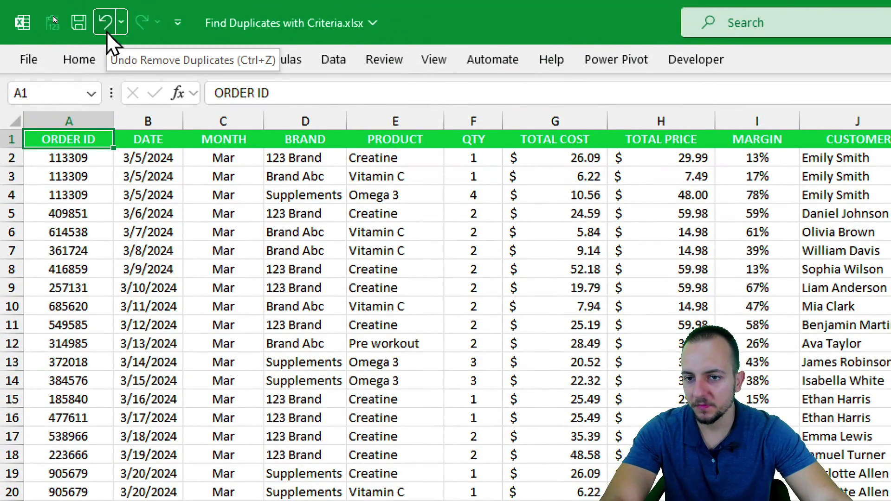
Undo the duplicate removal to restore rows like order 416859, then select cell M2.
click(106, 22)
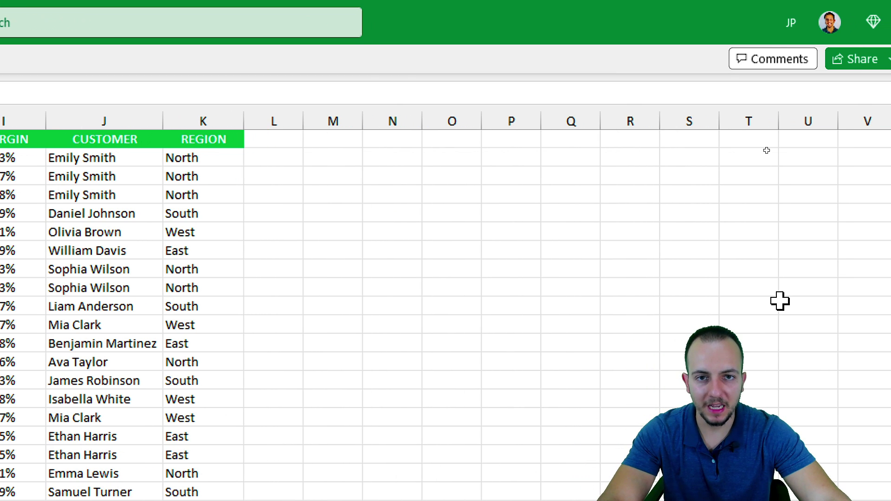
click(342, 141)
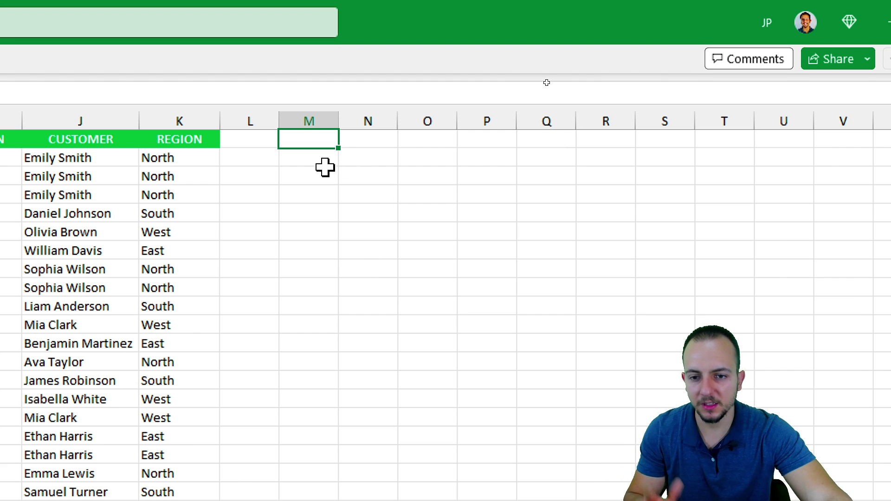
click(314, 160)
click(314, 123)
click(311, 160)
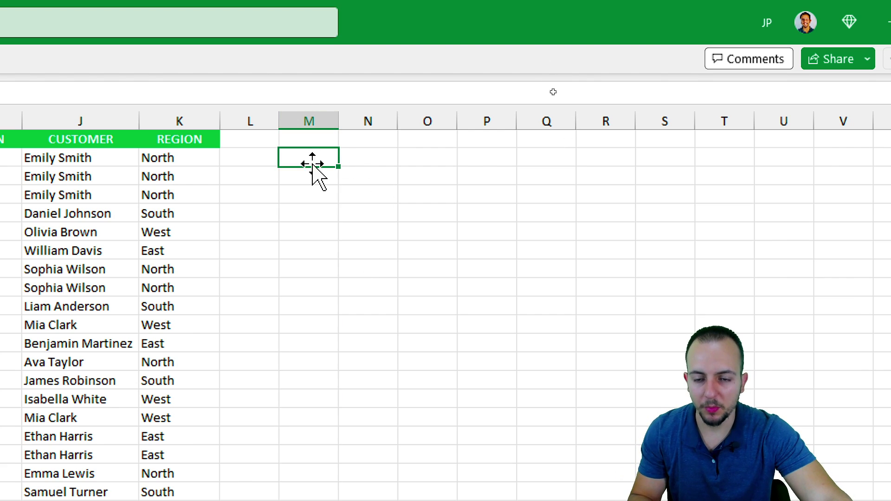
click(315, 119)
click(313, 158)
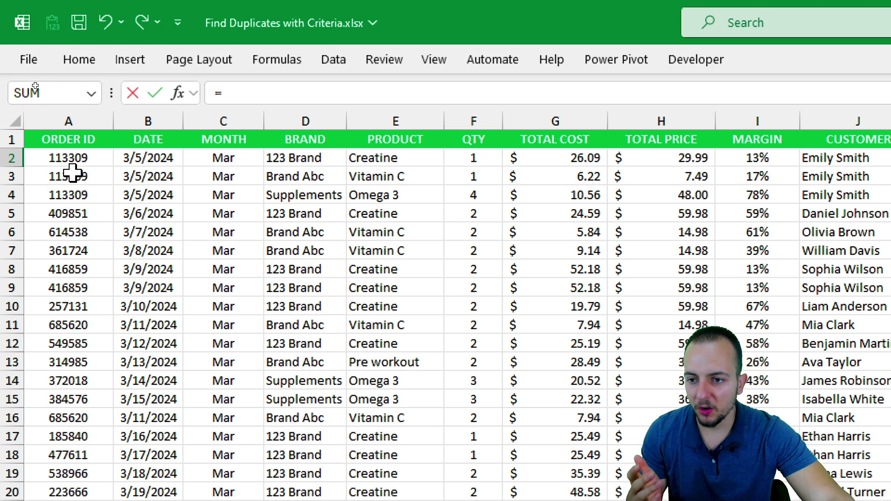
Enter =A2&E2&H2&J2 in M2 to join order ID, product, total price and customer.
click(66, 158)
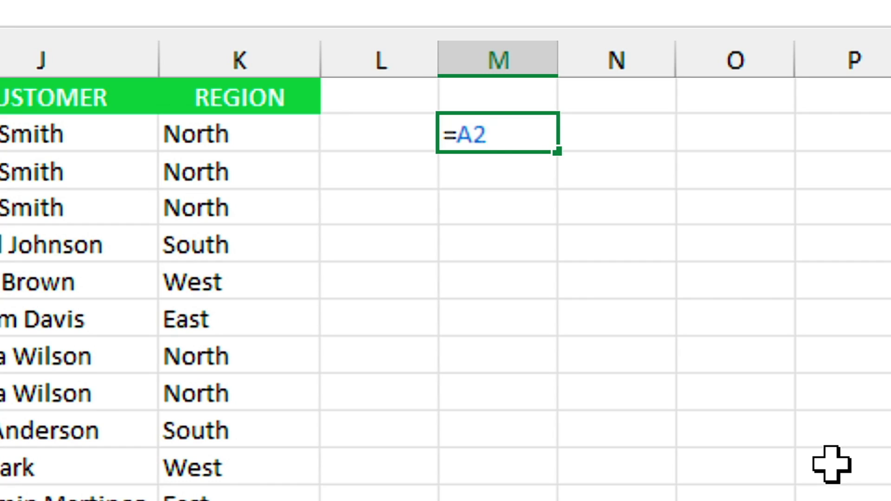
text(&)
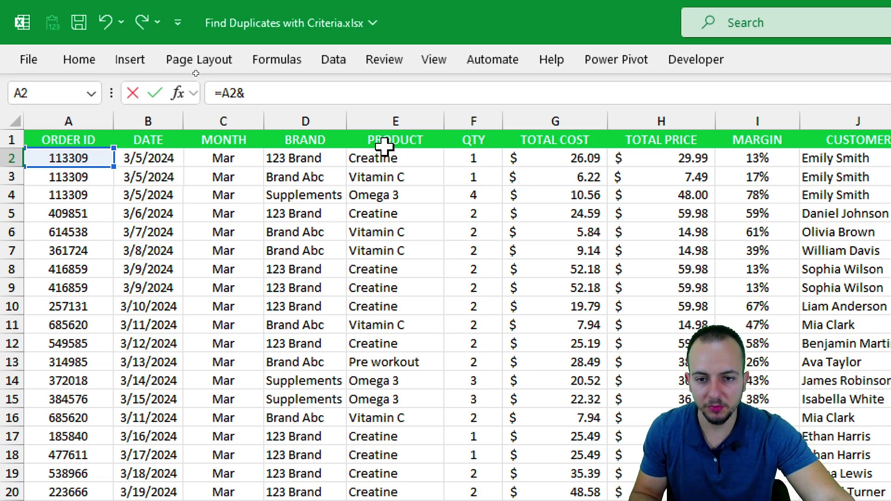
click(399, 153)
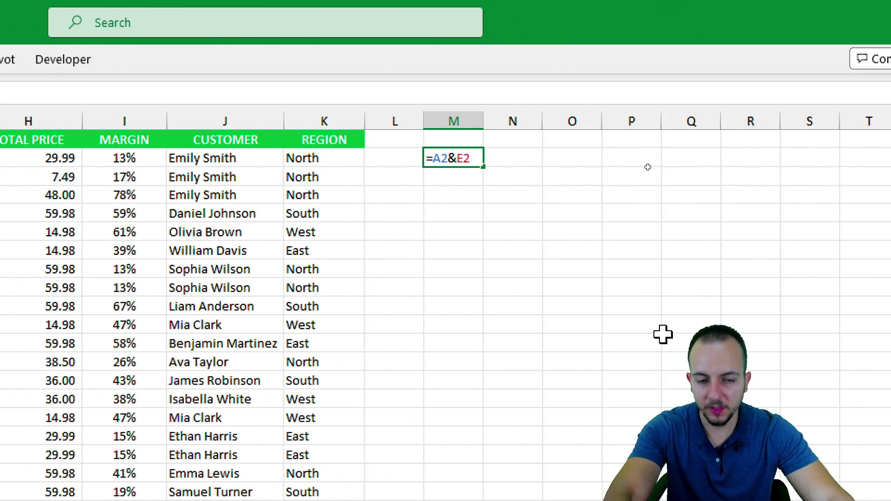
text(&)
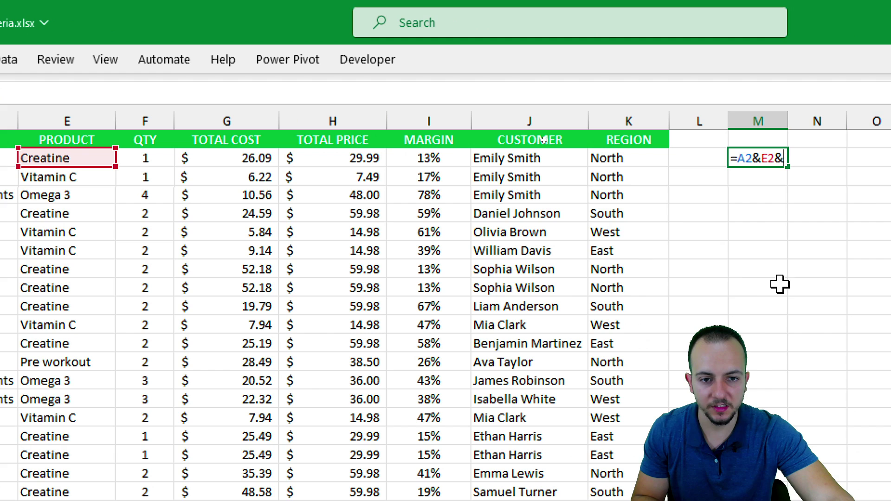
click(314, 157)
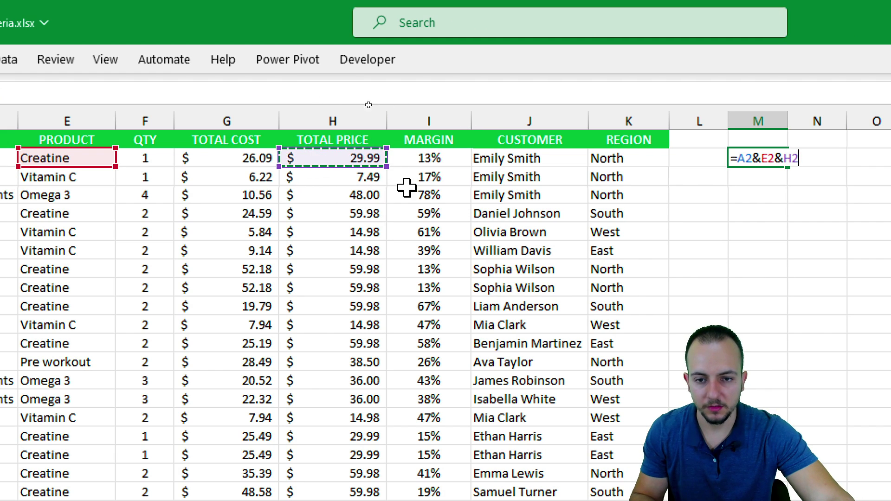
text(&)
click(527, 158)
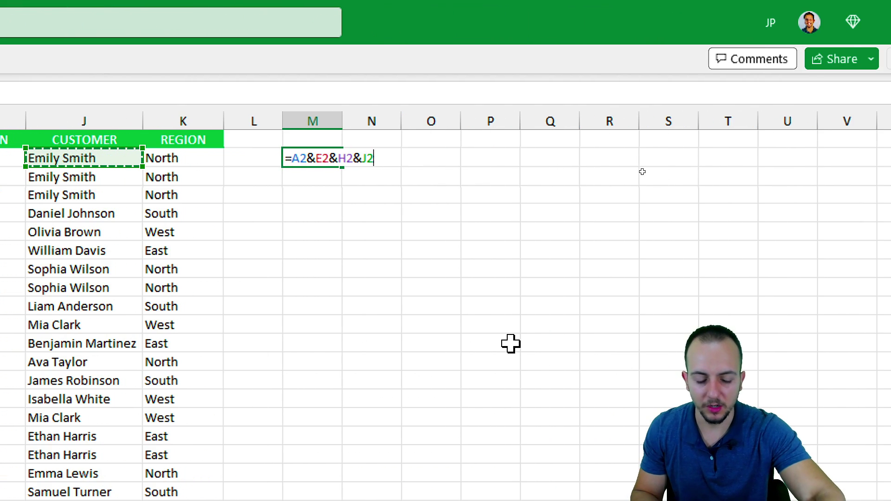
key(Return)
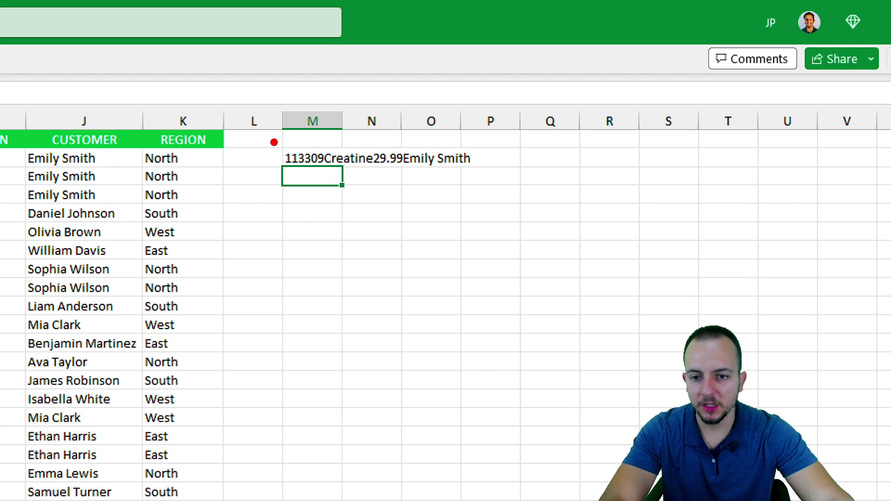
mouse_move(272, 142)
mouse_down()
mouse_move(503, 174)
mouse_move(538, 267)
mouse_up()
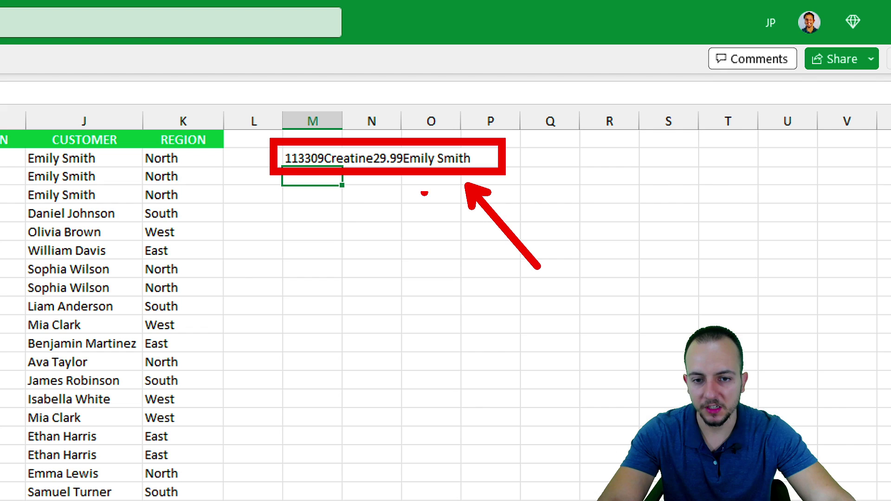
drag(436, 190, 436, 277)
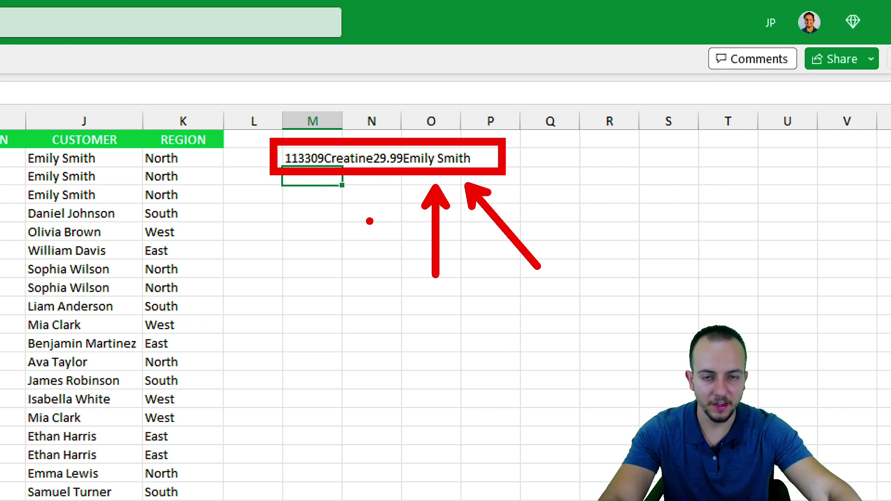
Fill M2's formula down to the last order row and widen column M to show the keys.
key(Escape)
click(325, 157)
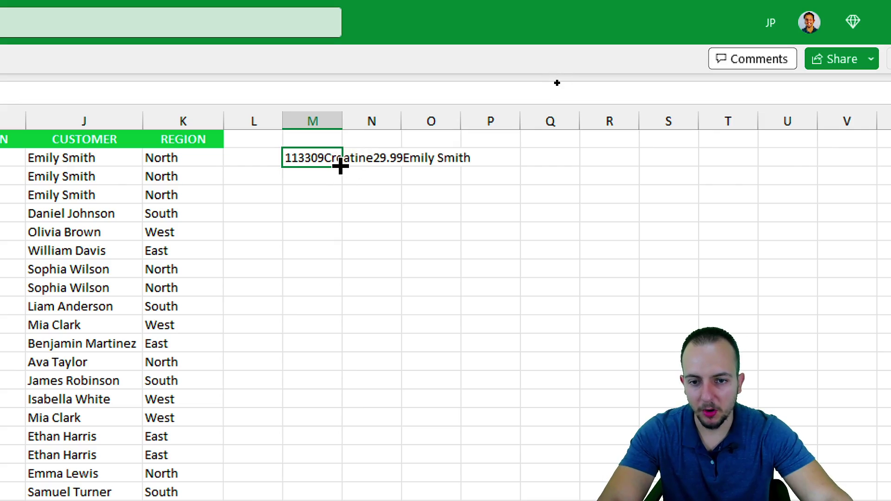
drag(340, 166, 308, 500)
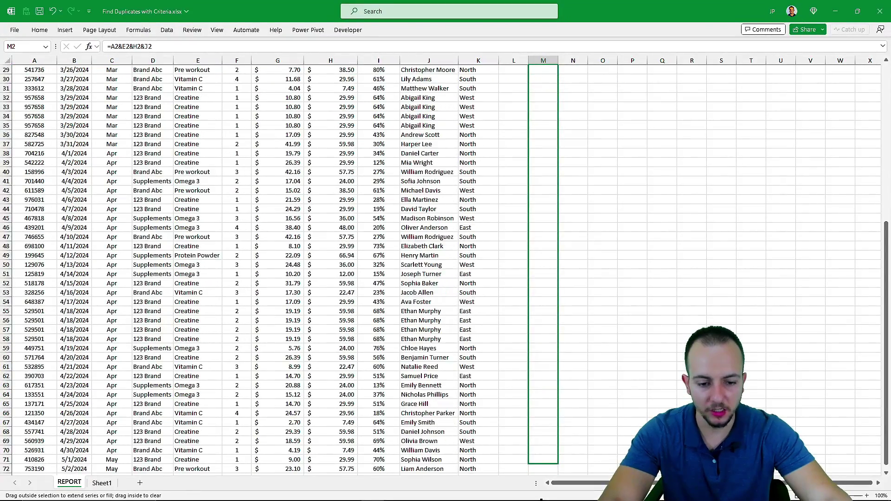
drag(540, 499, 545, 460)
scroll(543, 278, up, 10)
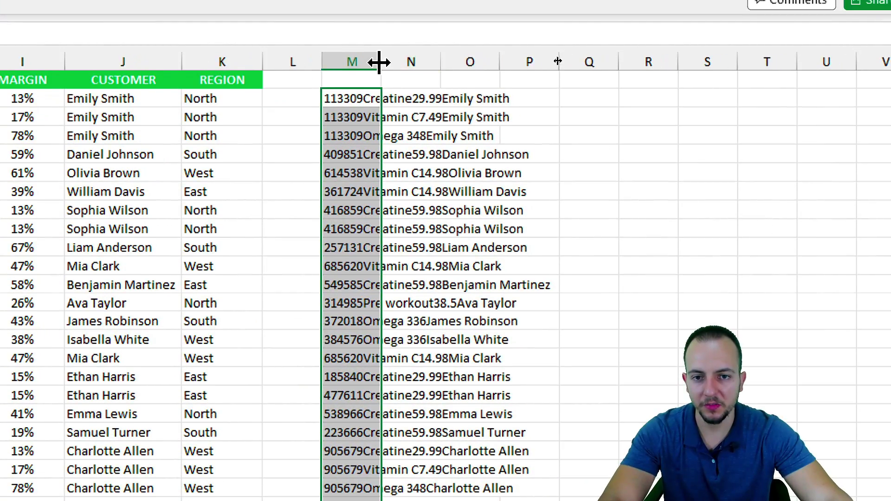
drag(380, 51, 586, 52)
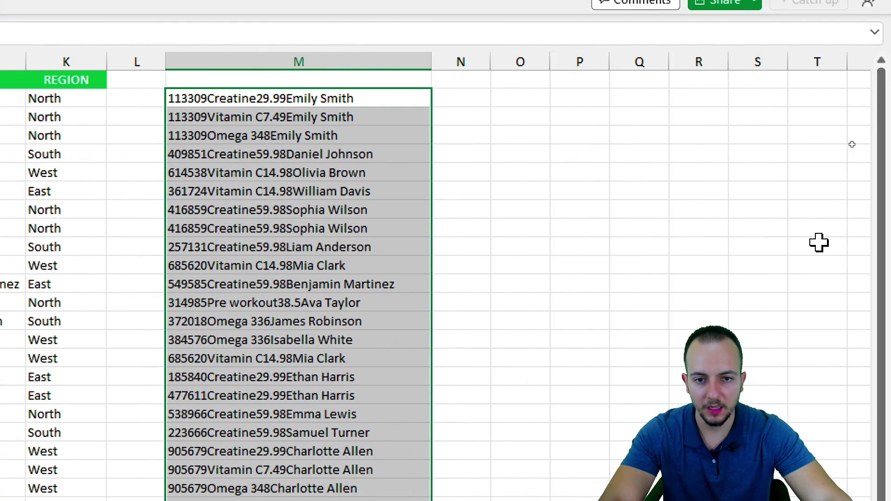
click(637, 105)
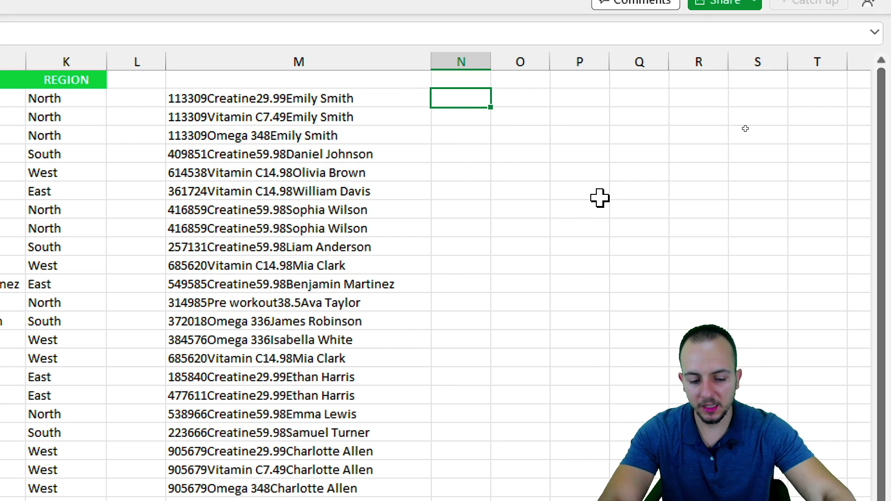
Enter =COUNTIF(M:M,M2) in N2 to count how often row 2's key occurs.
text(=count)
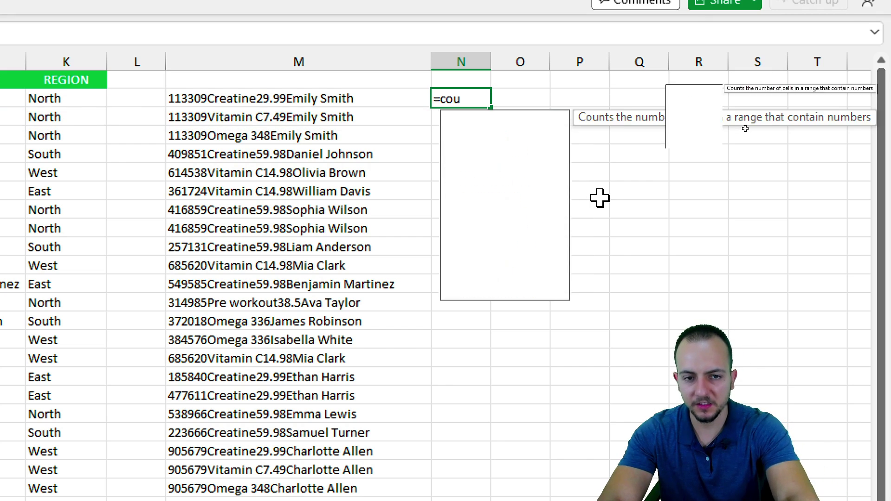
key(Down)
key(Down)
key(Down)
key(Tab)
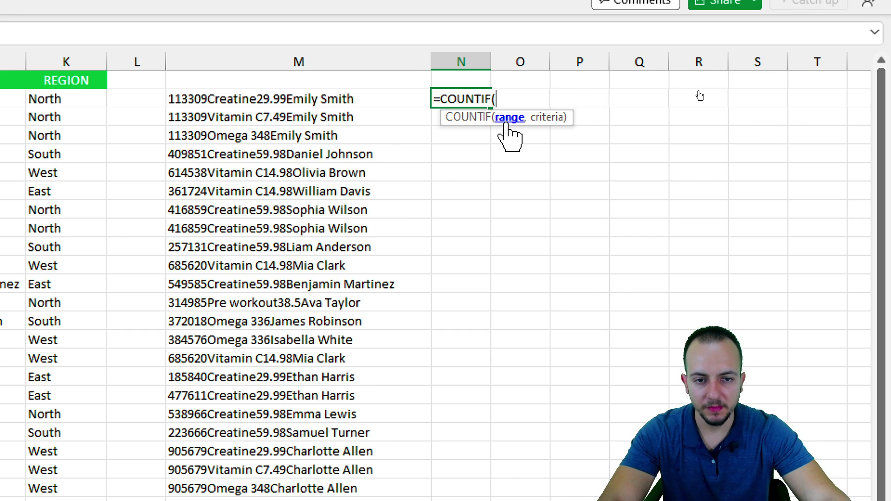
click(320, 62)
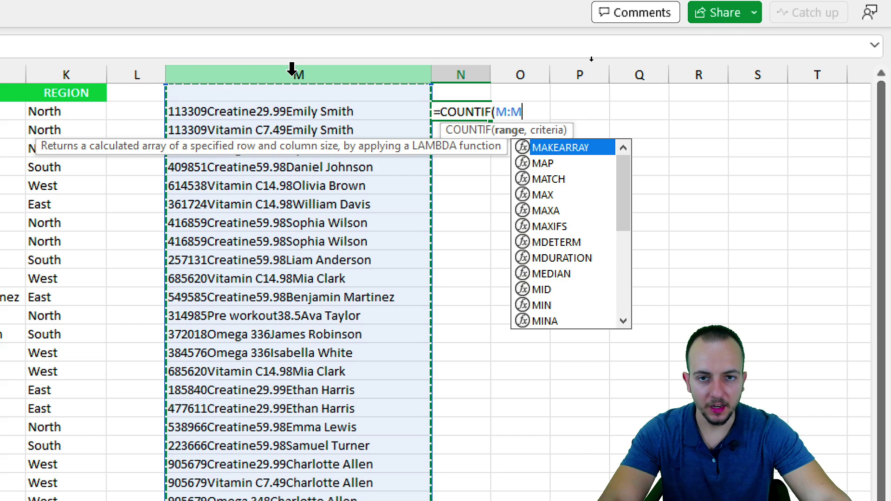
text(,)
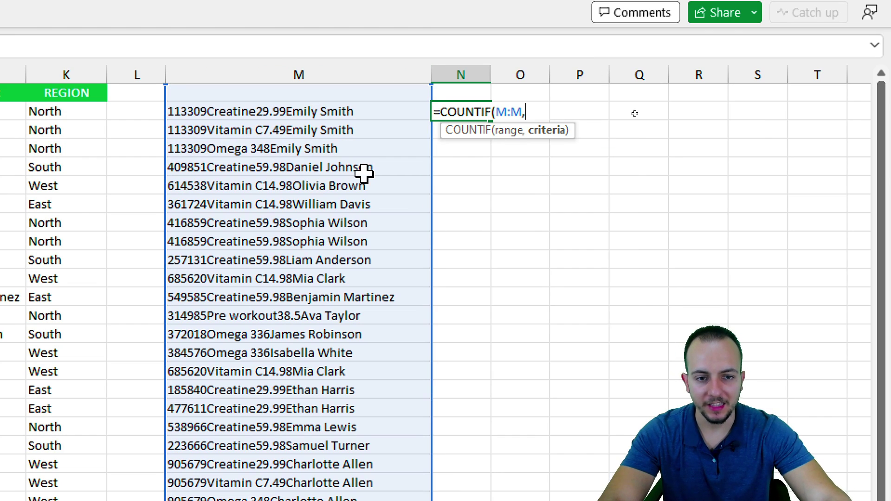
click(319, 112)
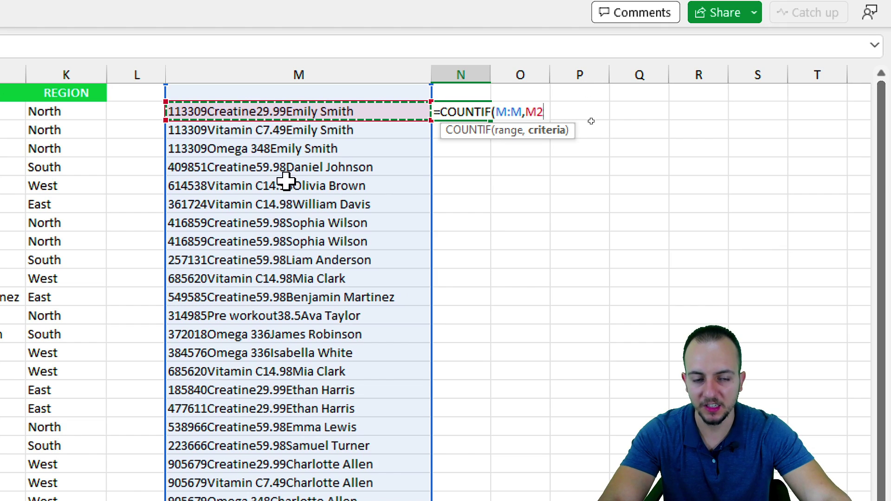
key(Return)
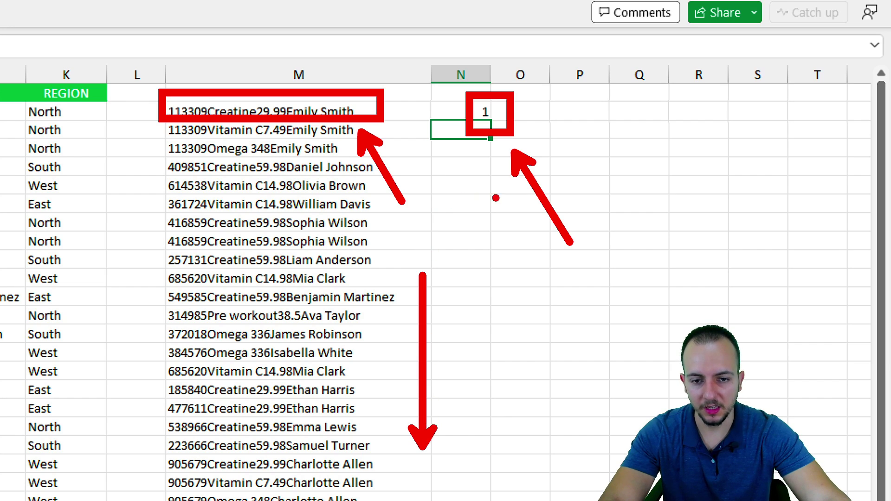
click(469, 113)
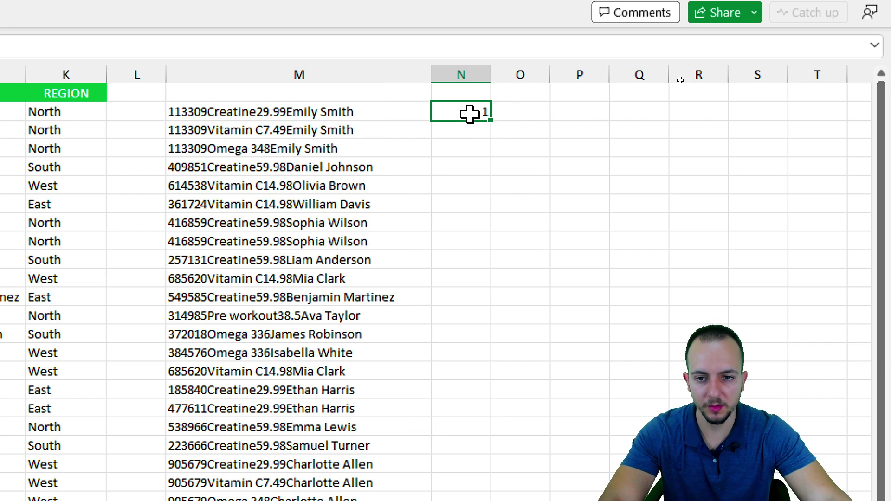
Fill the COUNTIF formula in N2 down column N to row 72.
drag(491, 120, 461, 500)
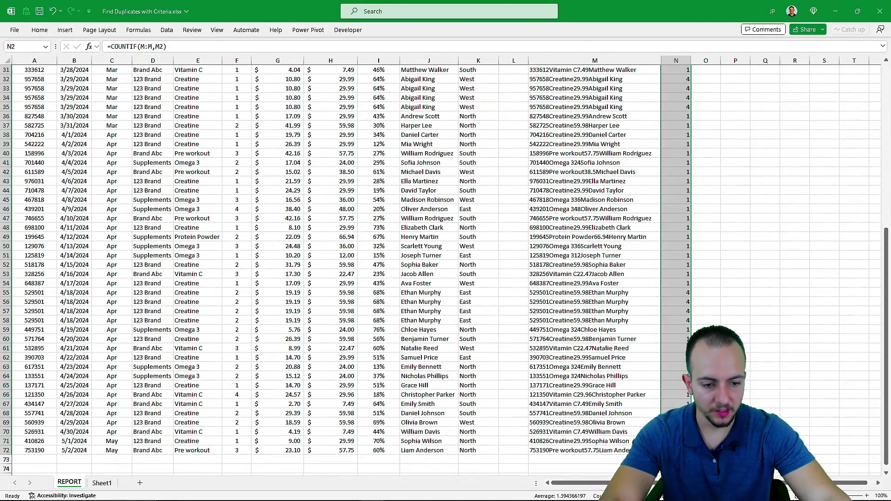
scroll(756, 240, up, 5)
scroll(763, 176, up, 4)
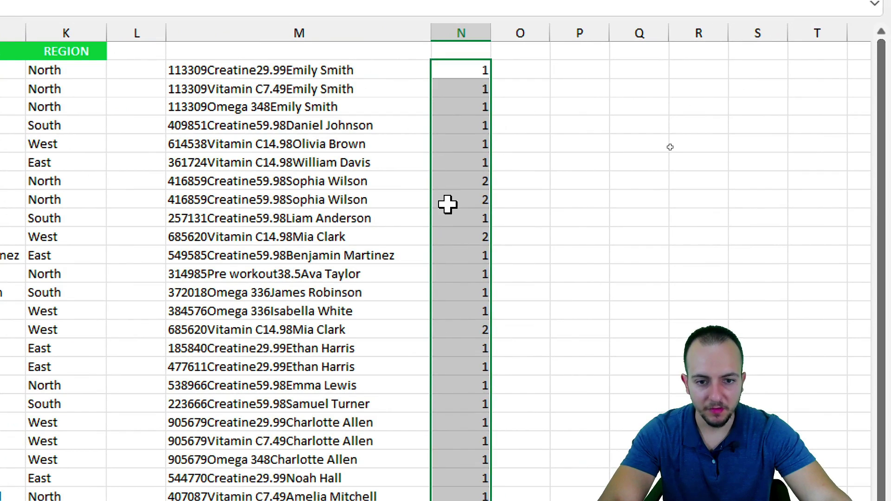
Select rows 8–9 and row 11 to check their duplicate counts in column N.
click(447, 204)
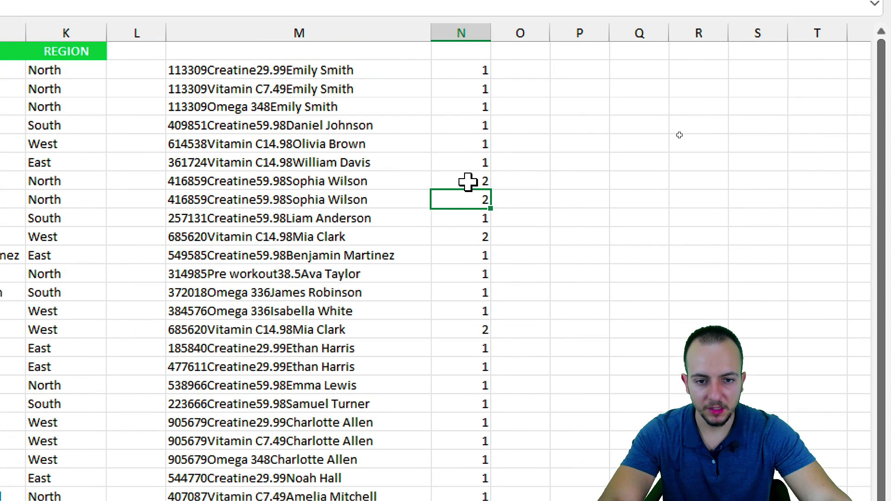
drag(467, 181, 453, 199)
key(shift+space)
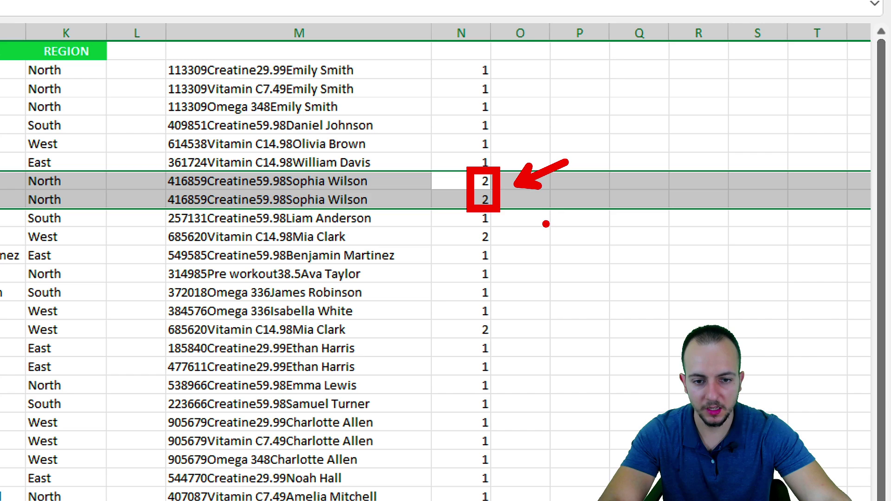
click(485, 238)
key(shift+space)
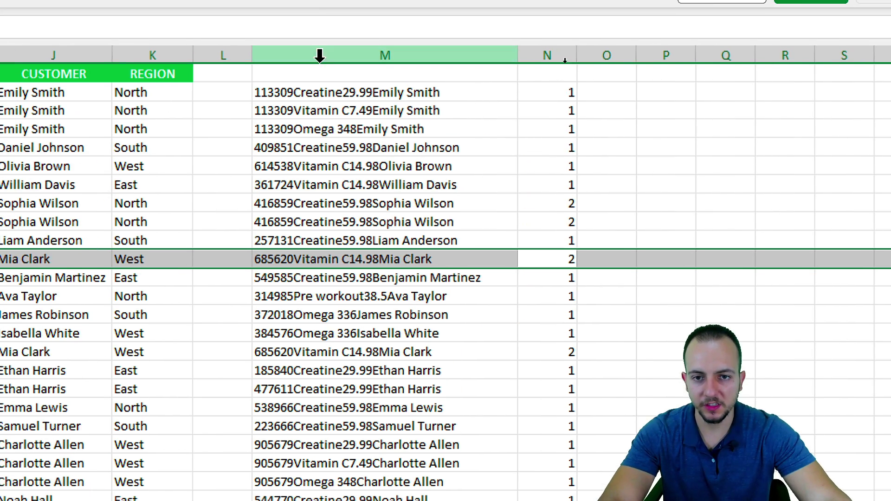
click(292, 33)
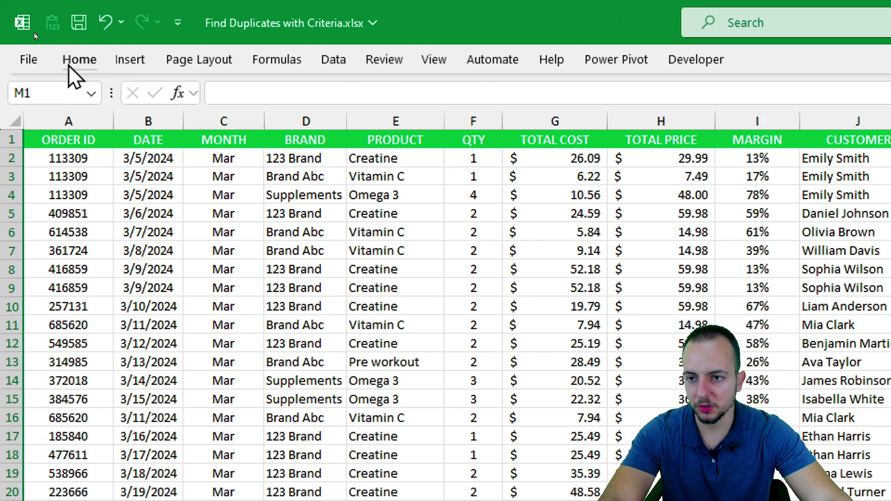
Apply the Duplicate Values highlight rule to column M, light red fill with dark red text.
click(70, 66)
click(852, 118)
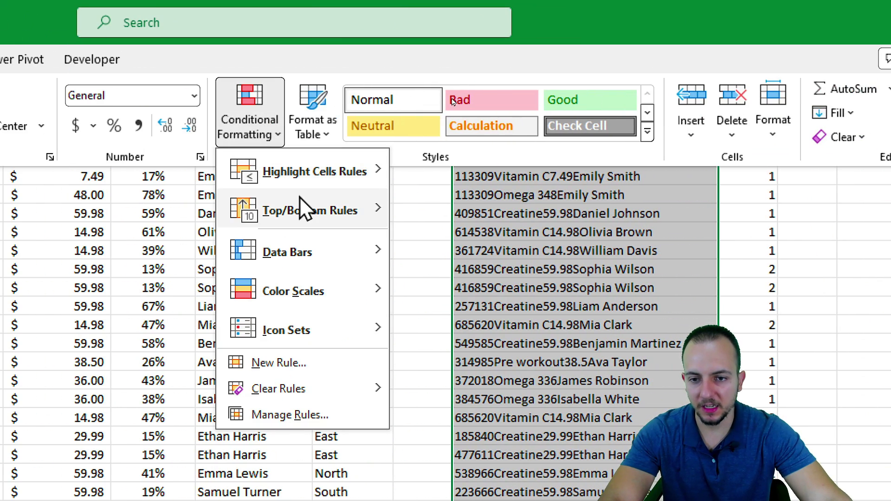
mouse_move(335, 186)
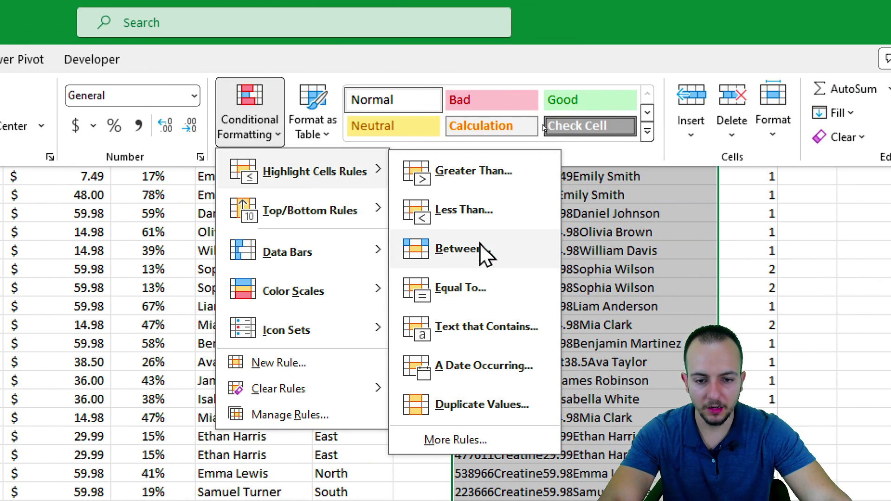
click(464, 405)
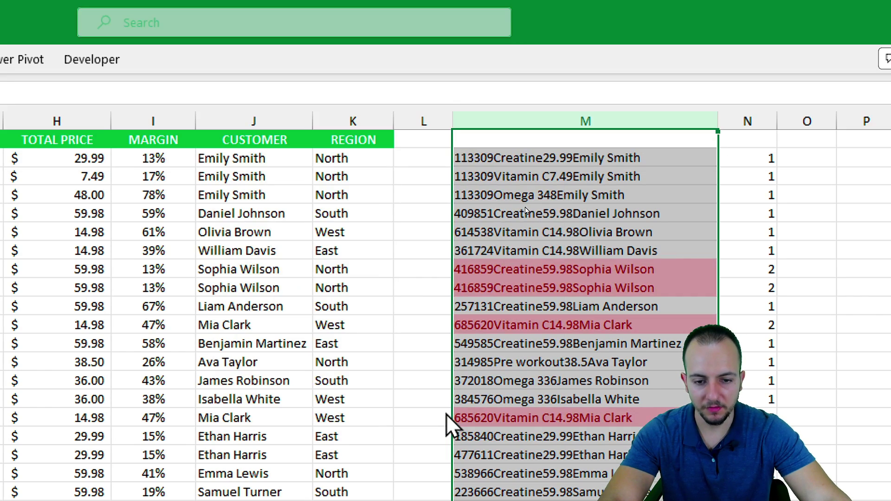
scroll(532, 435, down, 2)
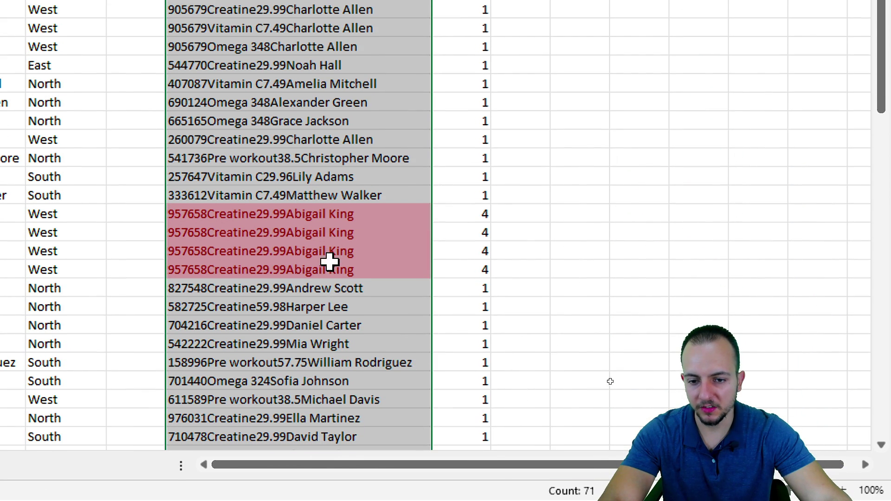
scroll(351, 265, down, 9)
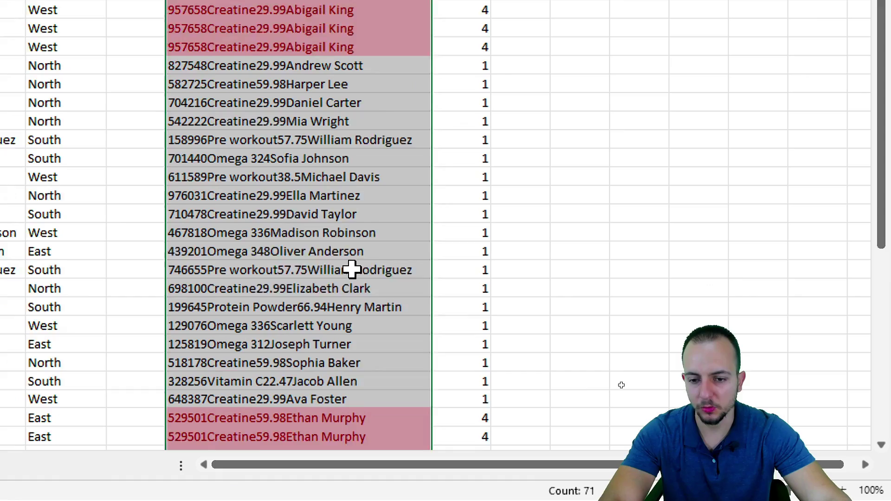
scroll(352, 269, down, 4)
scroll(352, 270, up, 14)
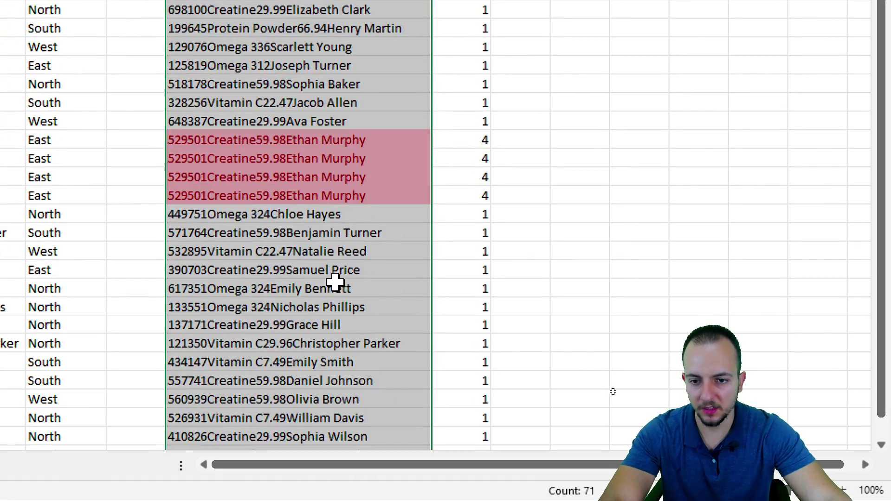
scroll(325, 61, up, 6)
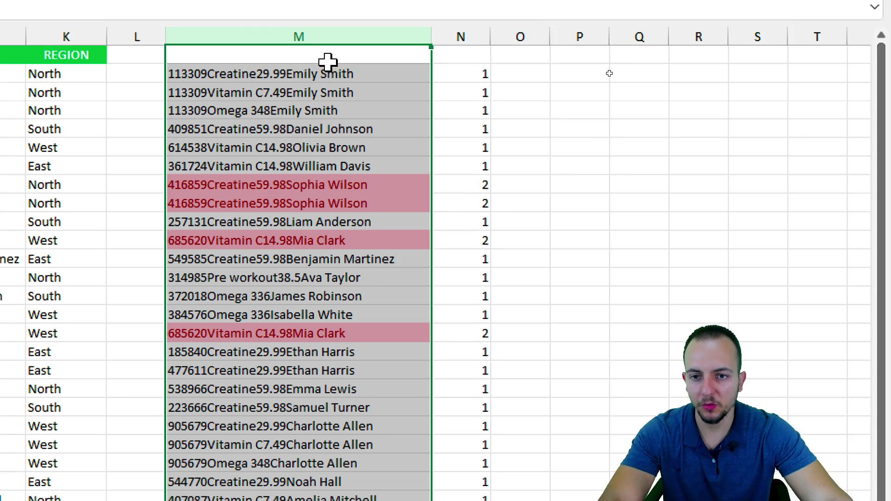
click(397, 44)
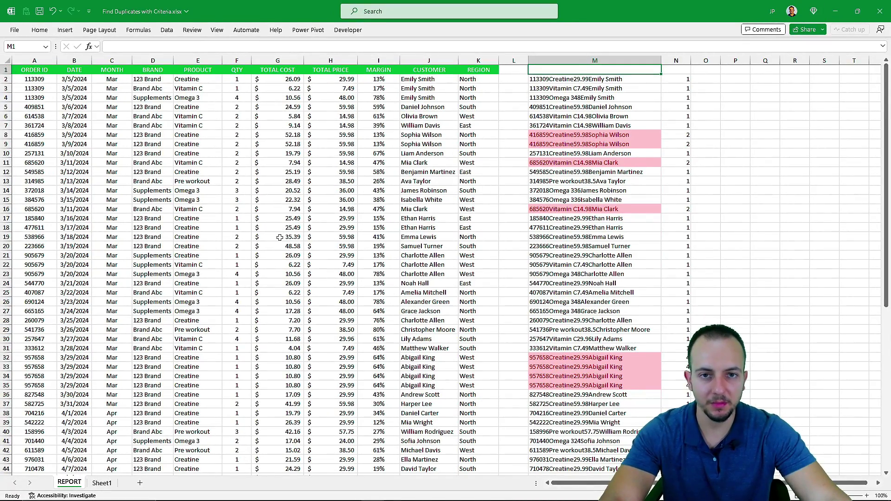
scroll(279, 237, down, 6)
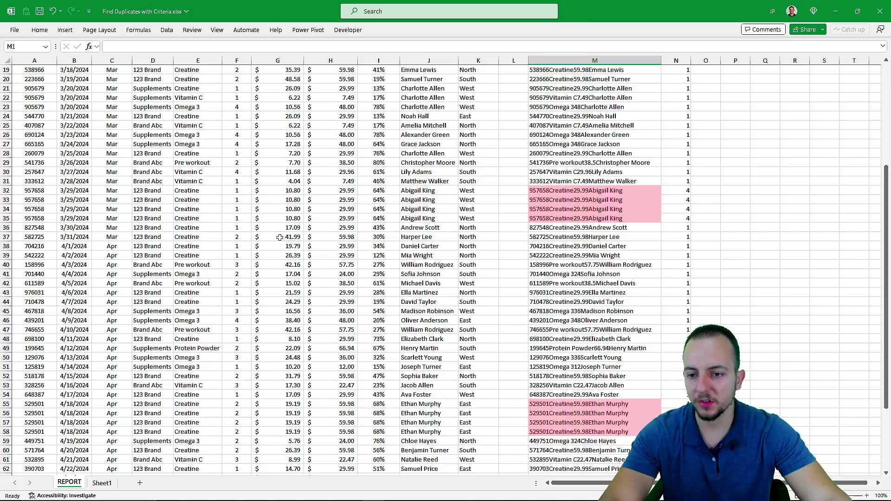
scroll(280, 239, up, 6)
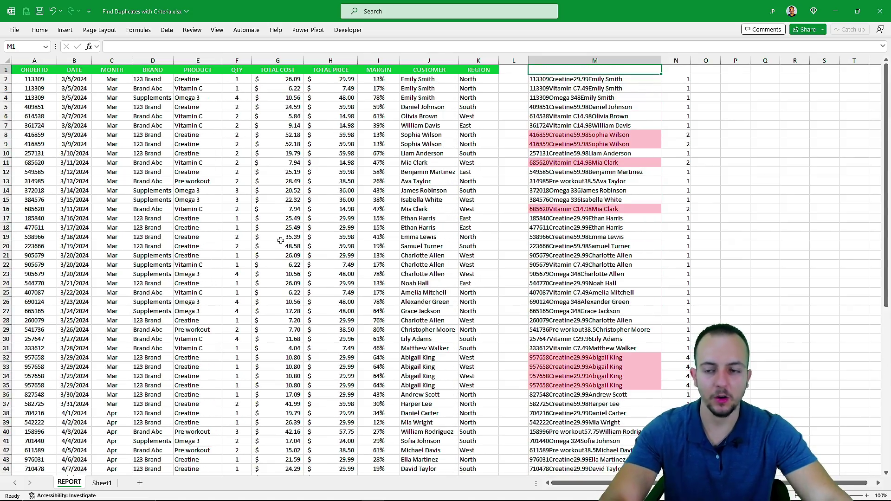